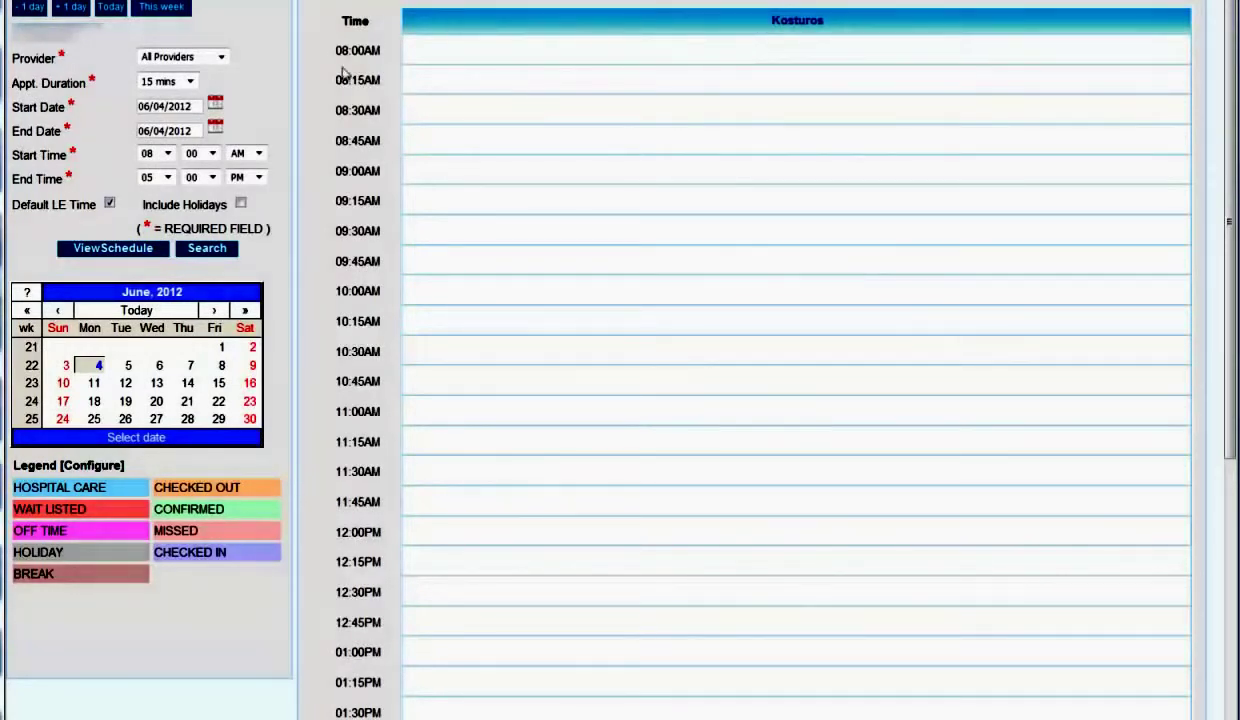
Display the schedule for the current week and look through its days to Friday
click(30, 8)
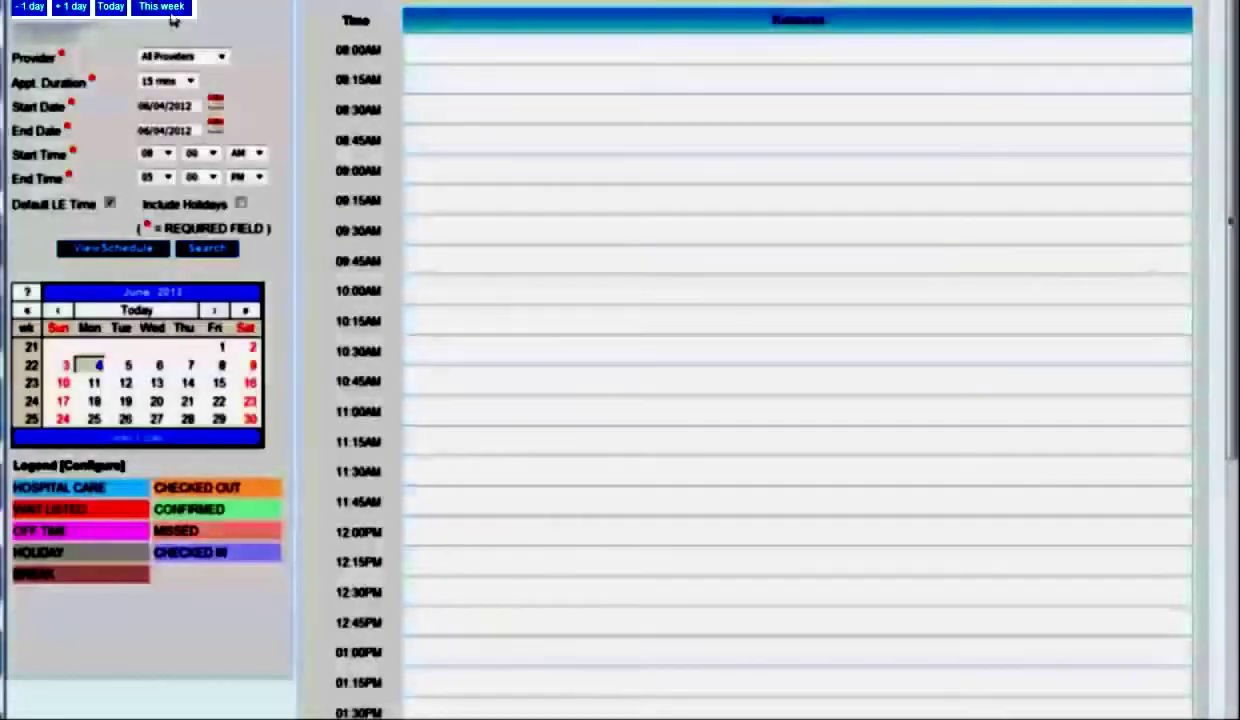
click(170, 9)
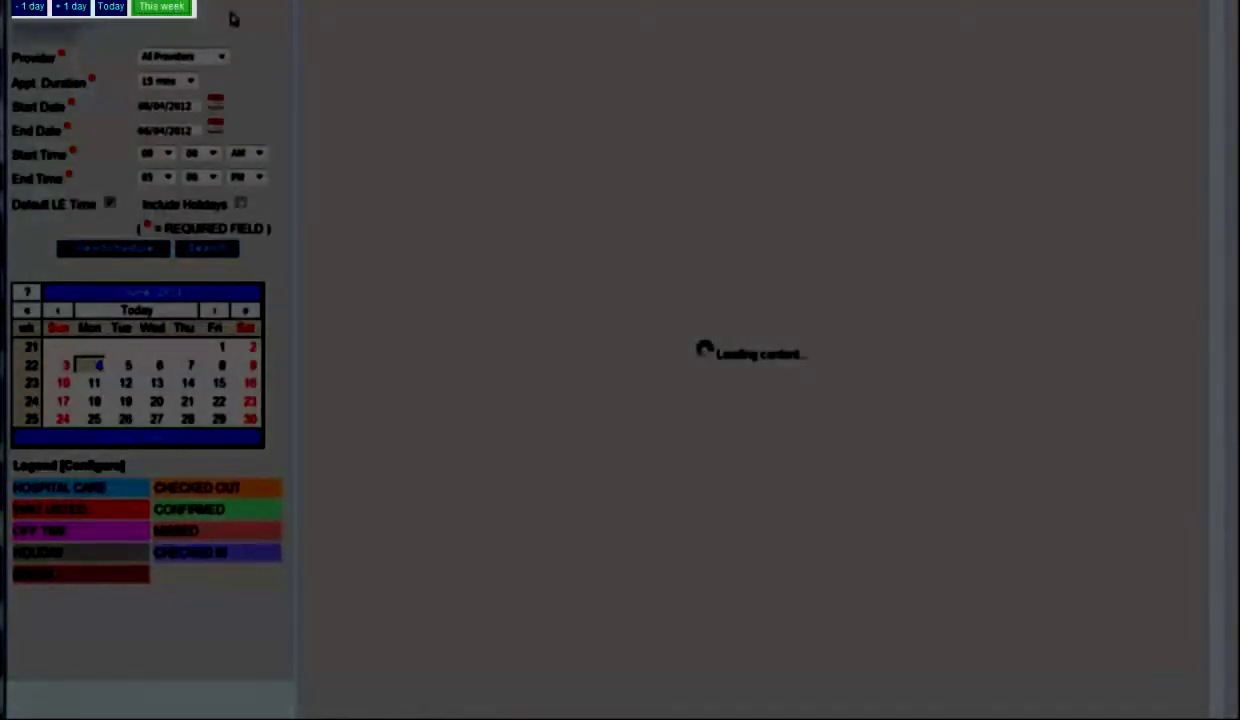
scroll(663, 104, down, 5)
scroll(663, 104, down, 6)
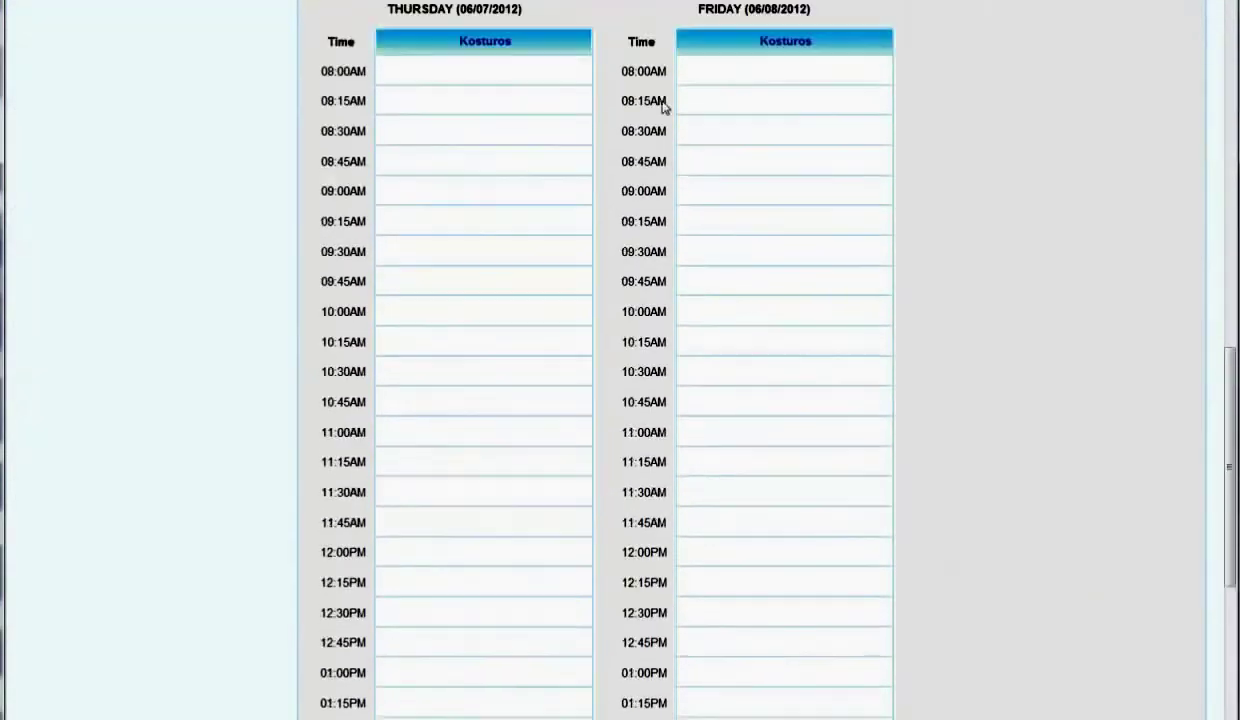
scroll(660, 105, up, 5)
scroll(660, 105, up, 6)
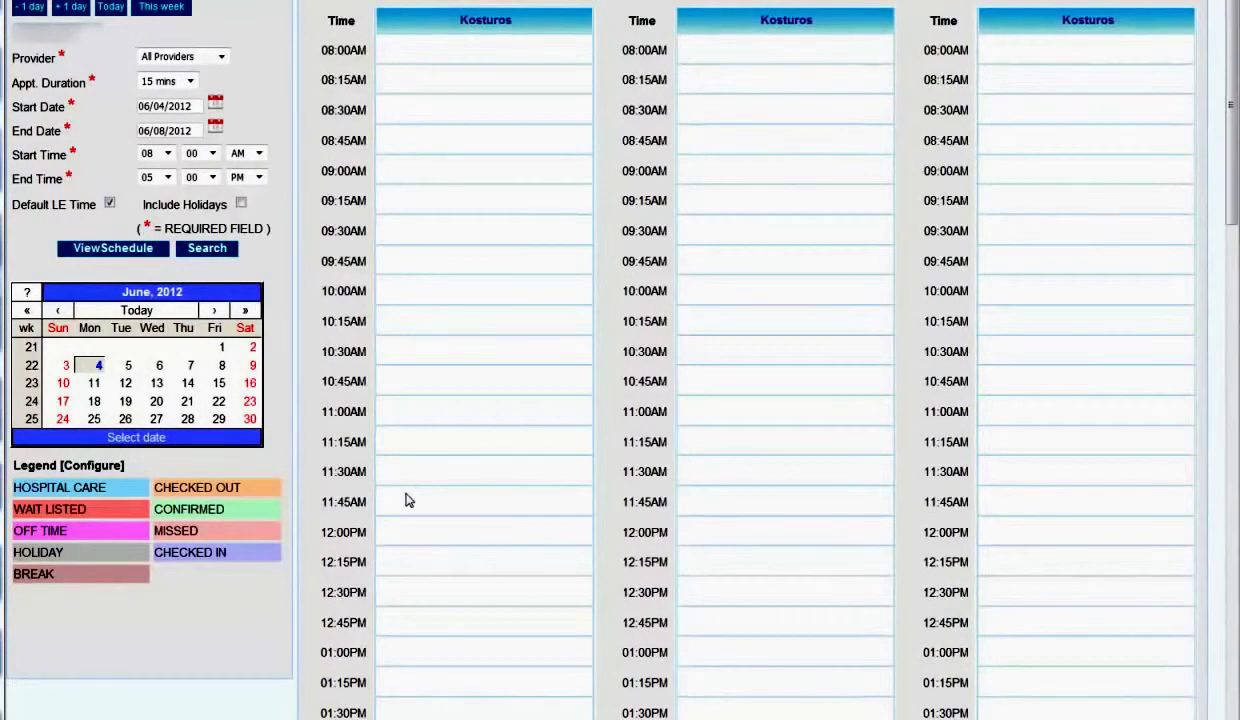
Start a new appointment in Monday's 11:00 AM slot and fill it with the existing test patient's record
click(490, 418)
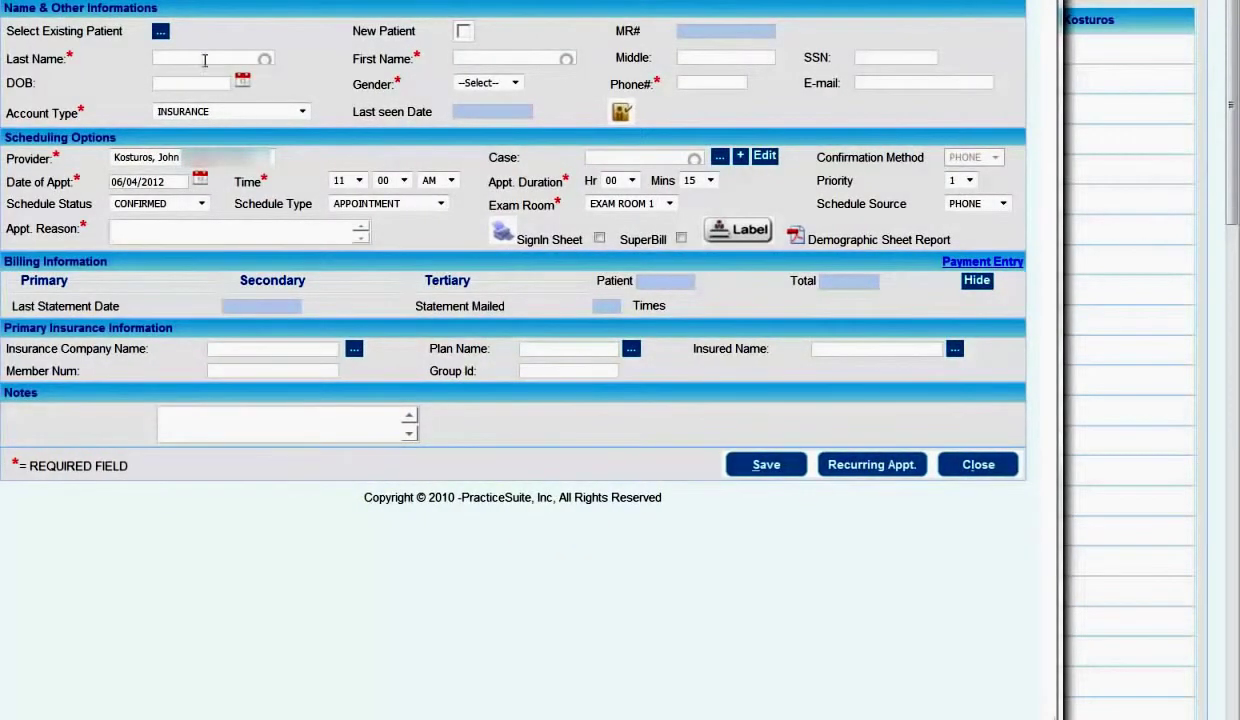
text(tes)
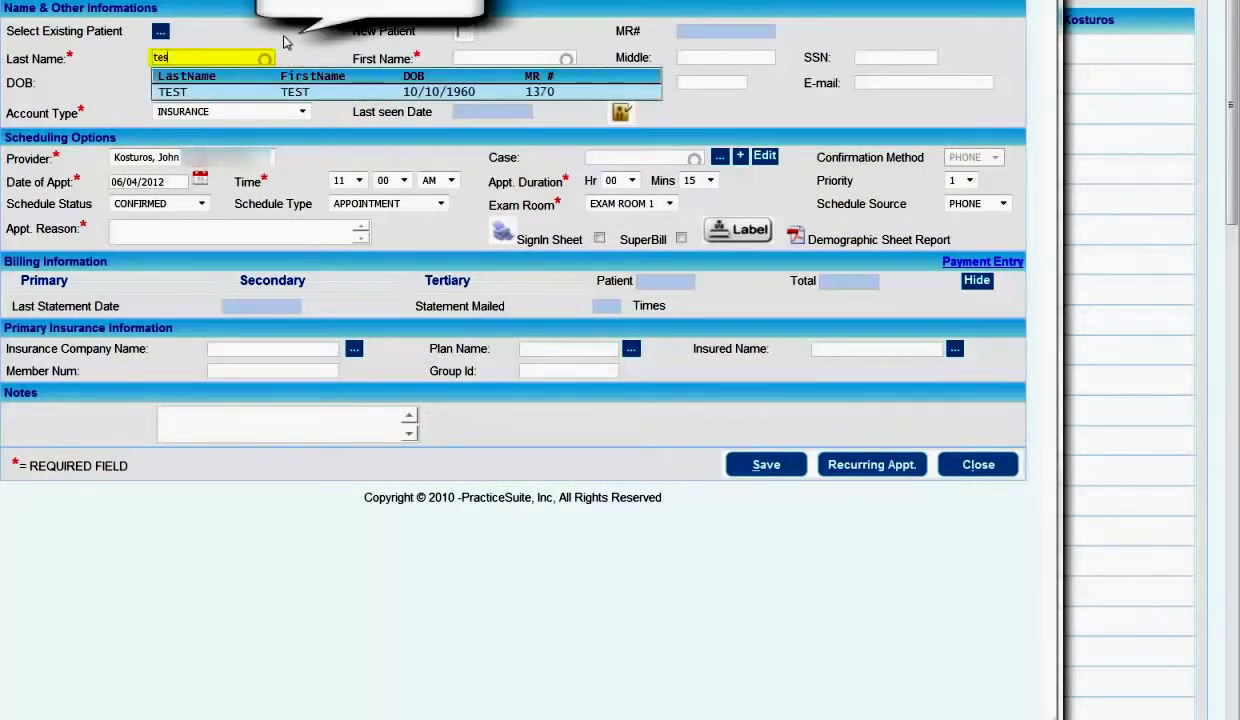
click(294, 92)
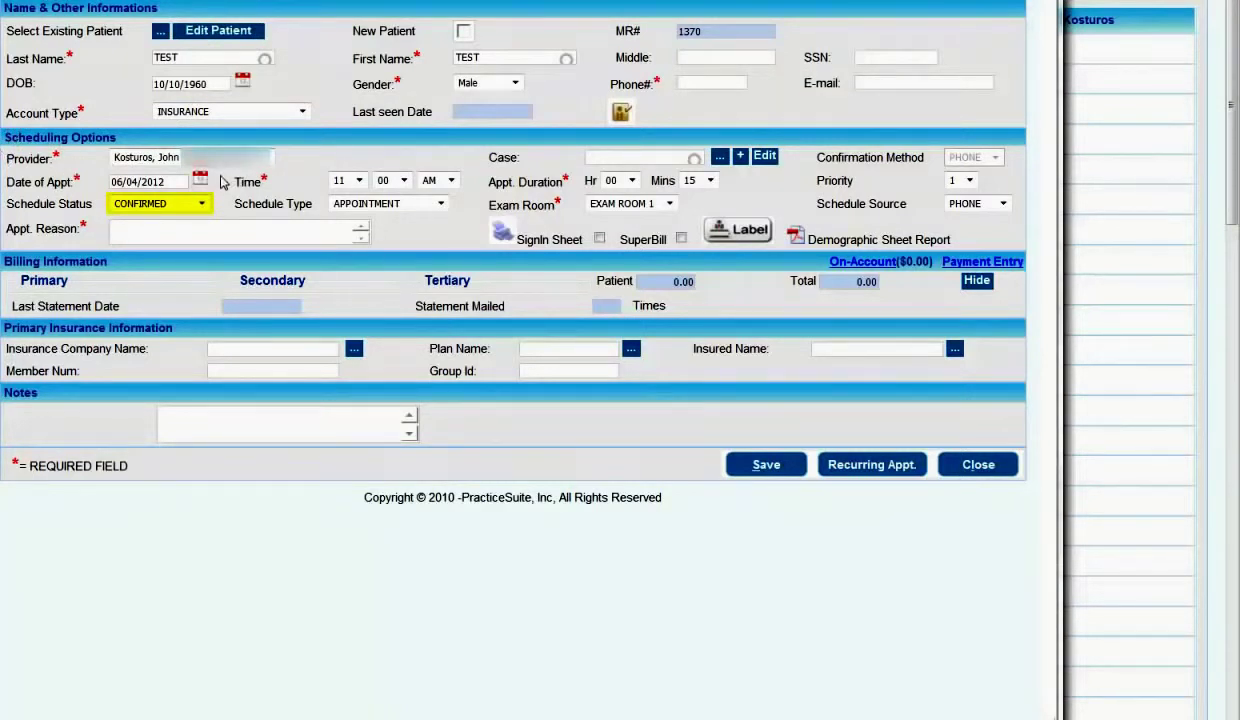
Keep the schedule status CONFIRMED, enter "follow up" as the appointment reason and save the appointment
click(203, 205)
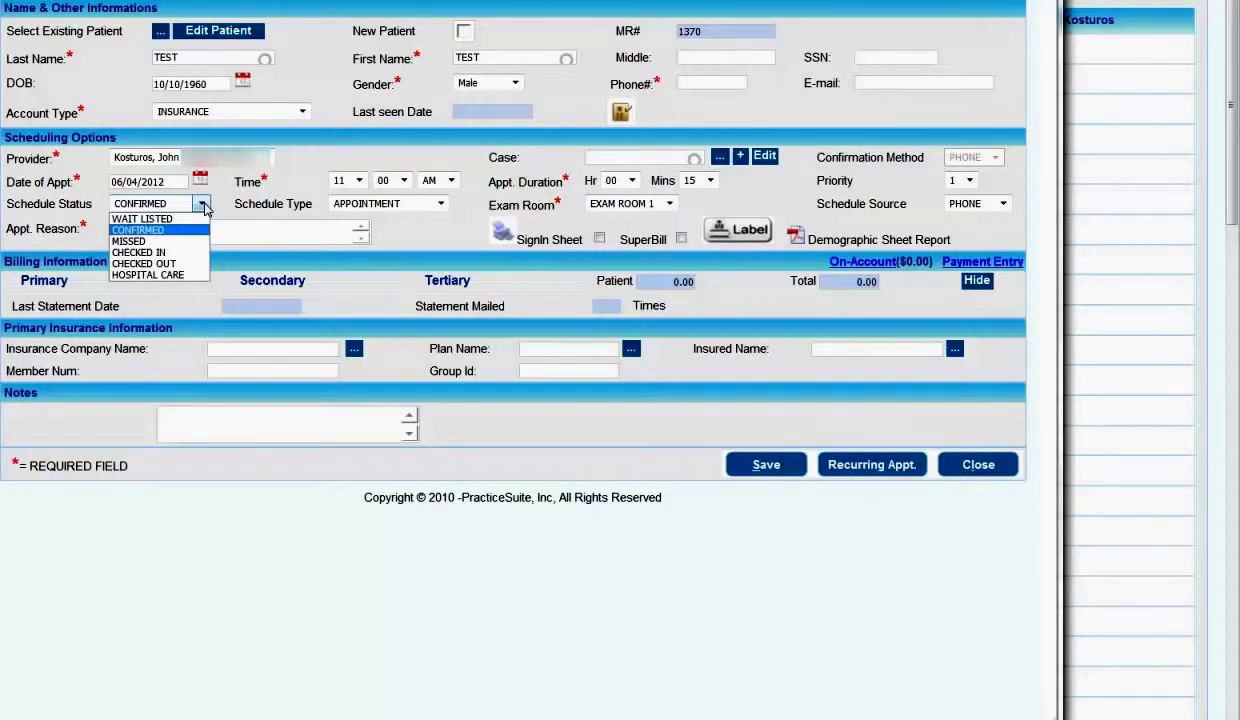
click(204, 207)
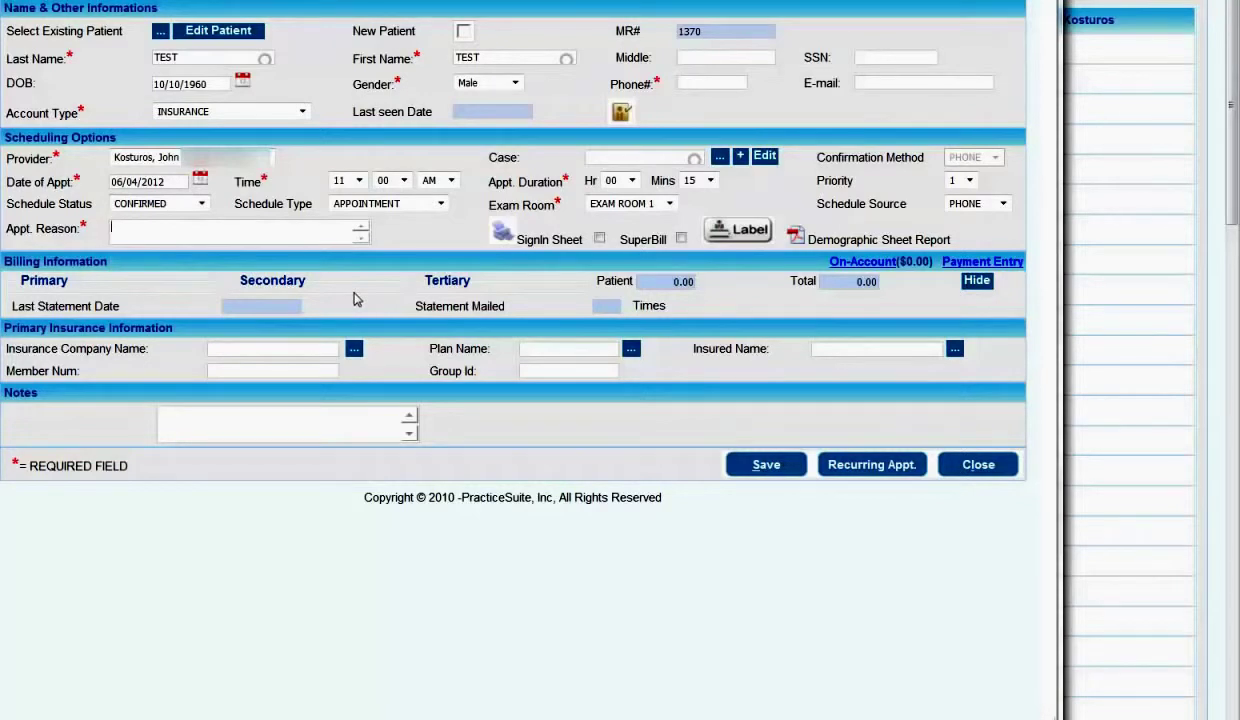
text(follow up)
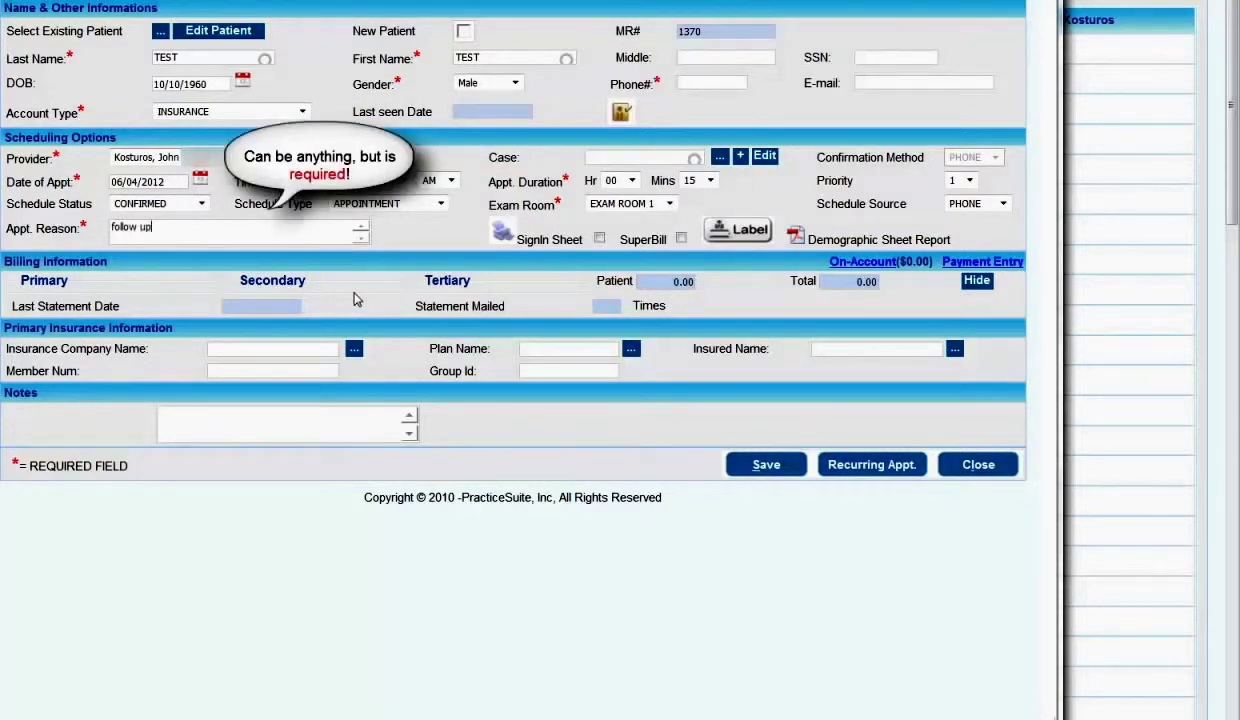
click(765, 465)
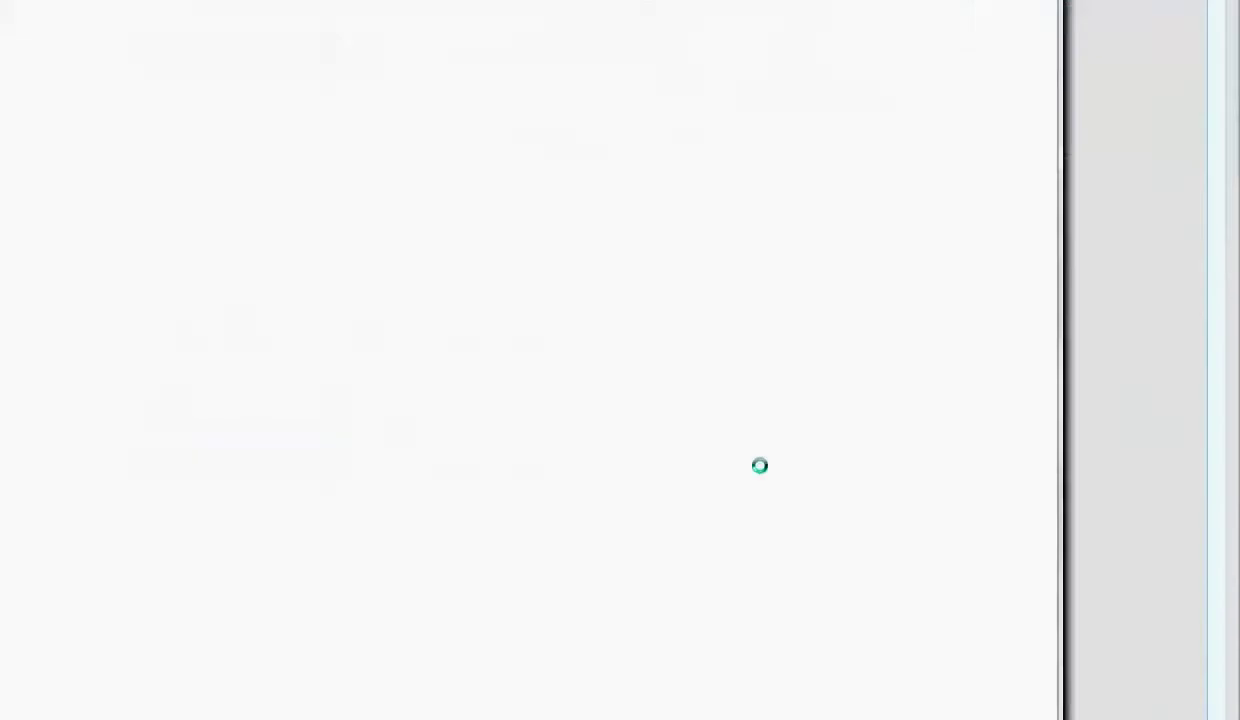
Open Monday's 11:00 AM appointment, set its status to CHECKED IN with EXAM ROOM 1, and save it
mouse_move(485, 409)
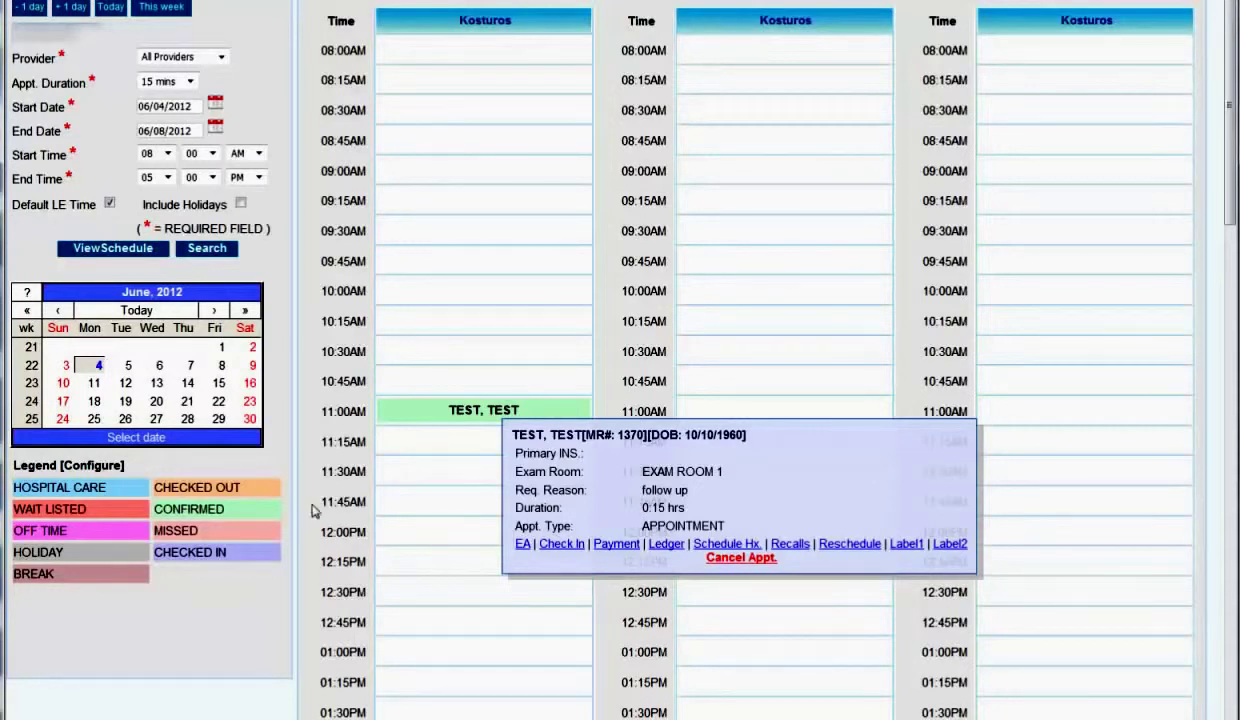
click(428, 414)
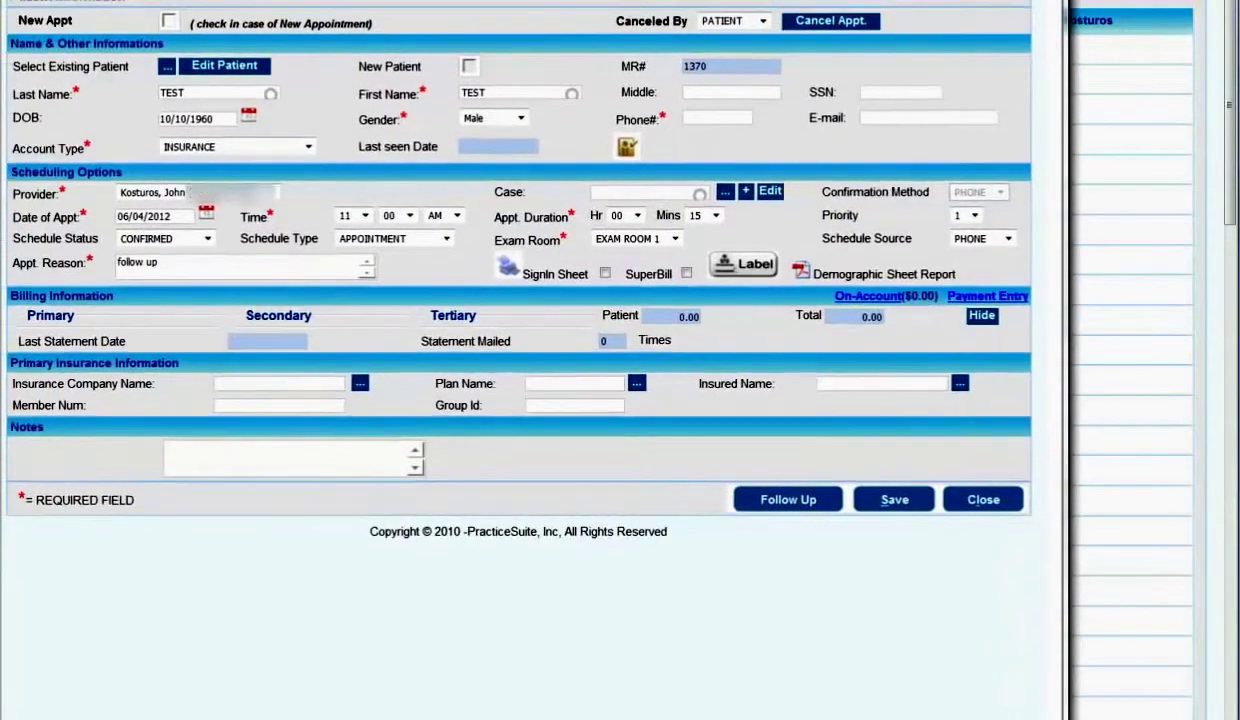
click(209, 241)
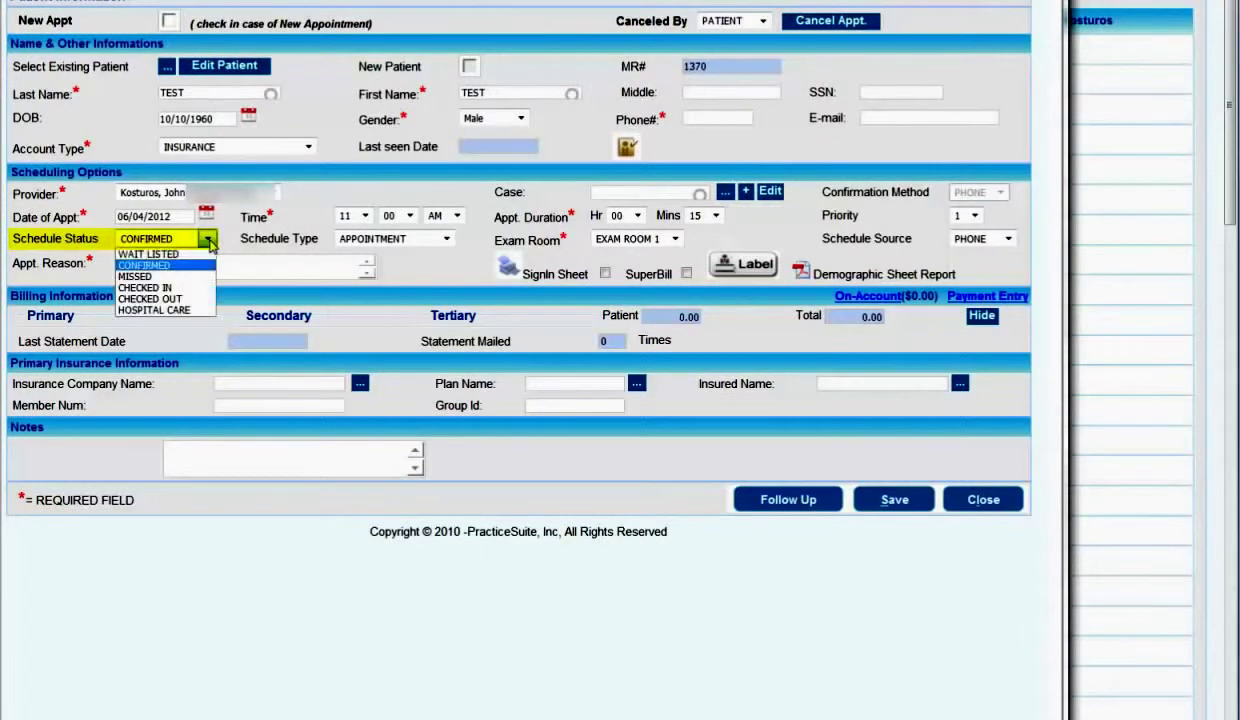
click(194, 289)
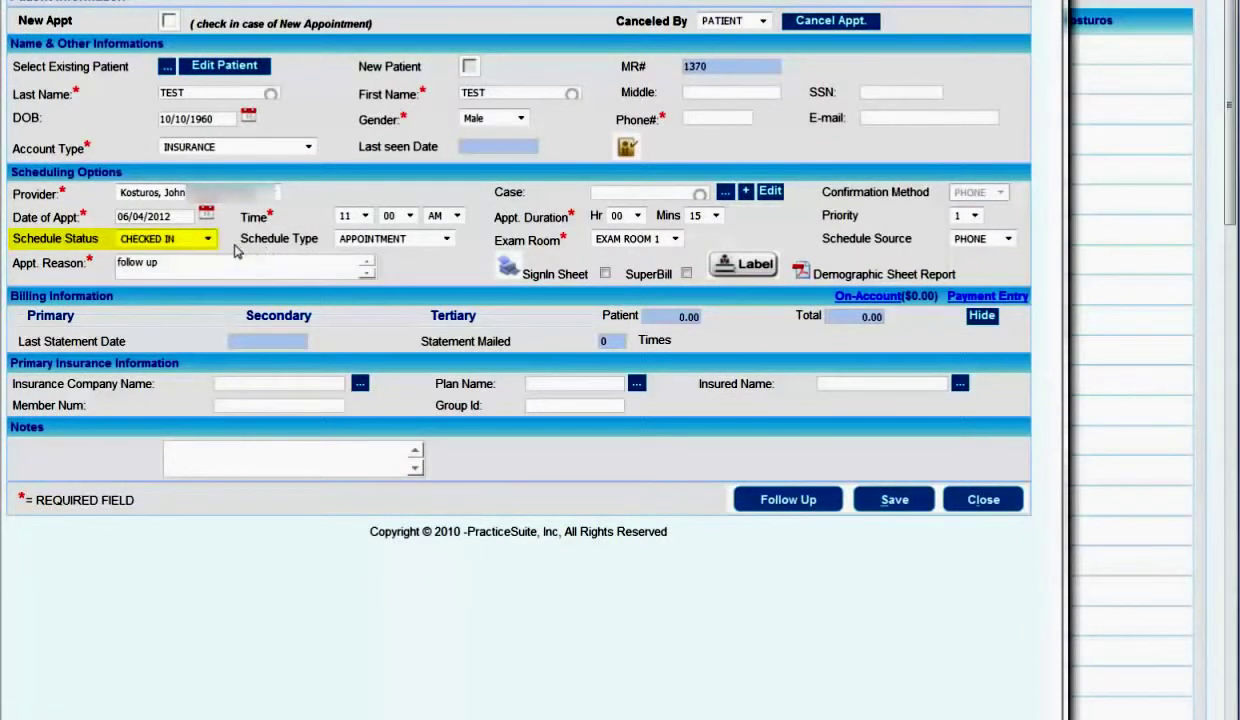
click(674, 241)
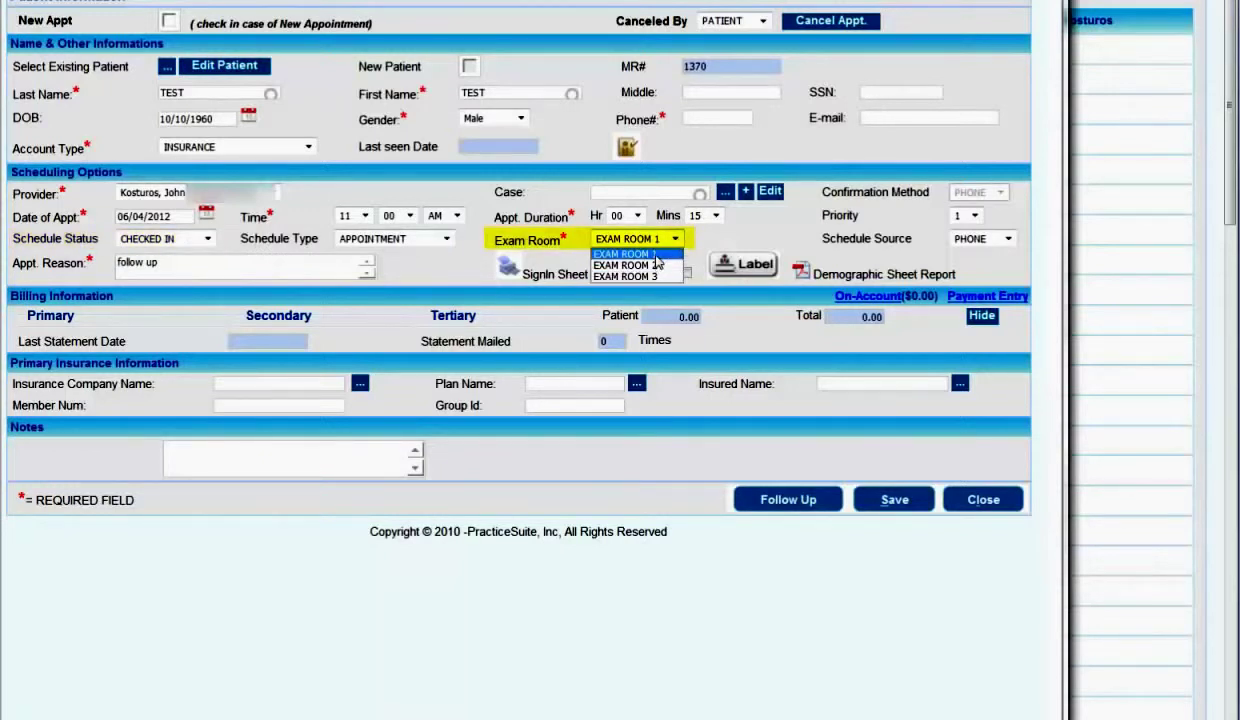
click(655, 256)
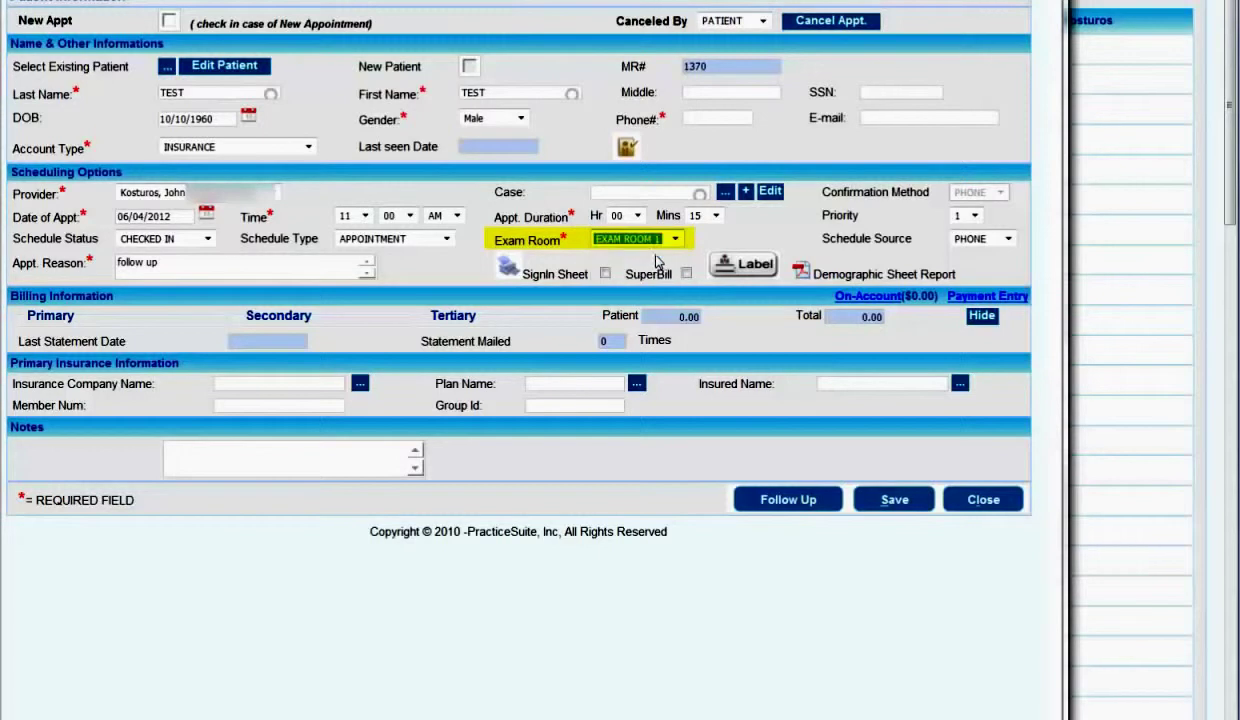
click(905, 501)
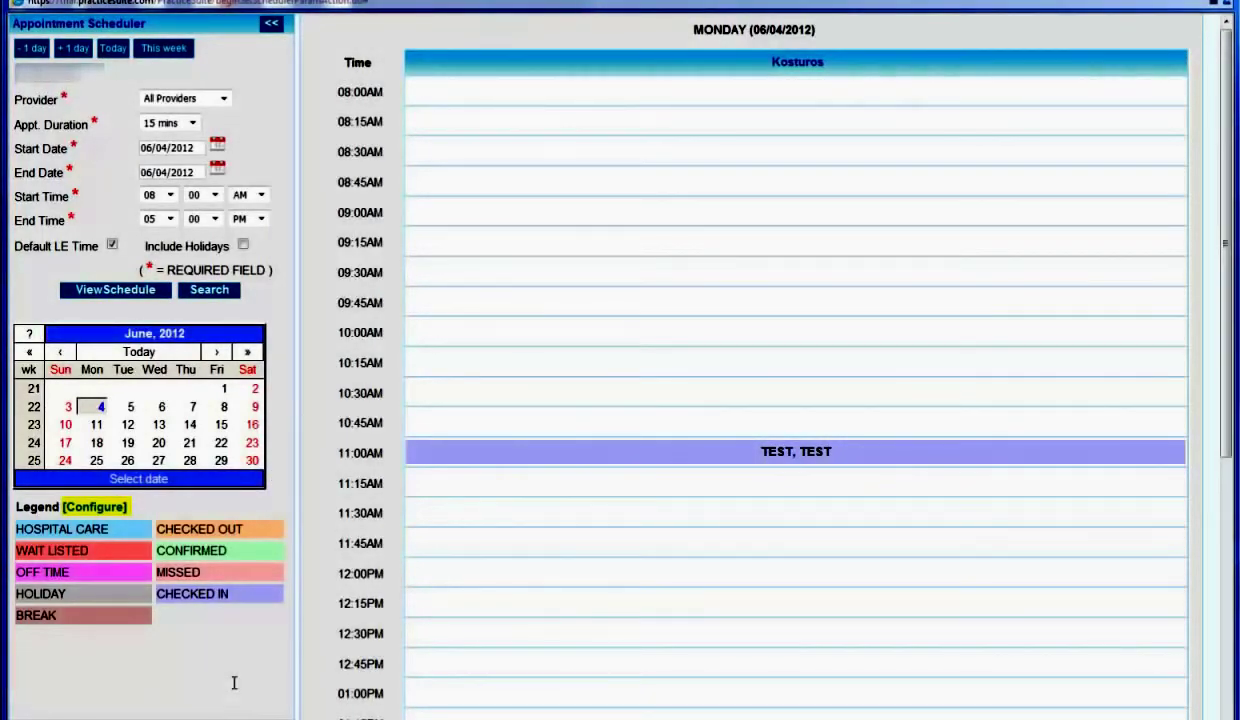
Open the appointment status configuration from the legend and change the CHECKED IN status name to WELCOMED
click(86, 510)
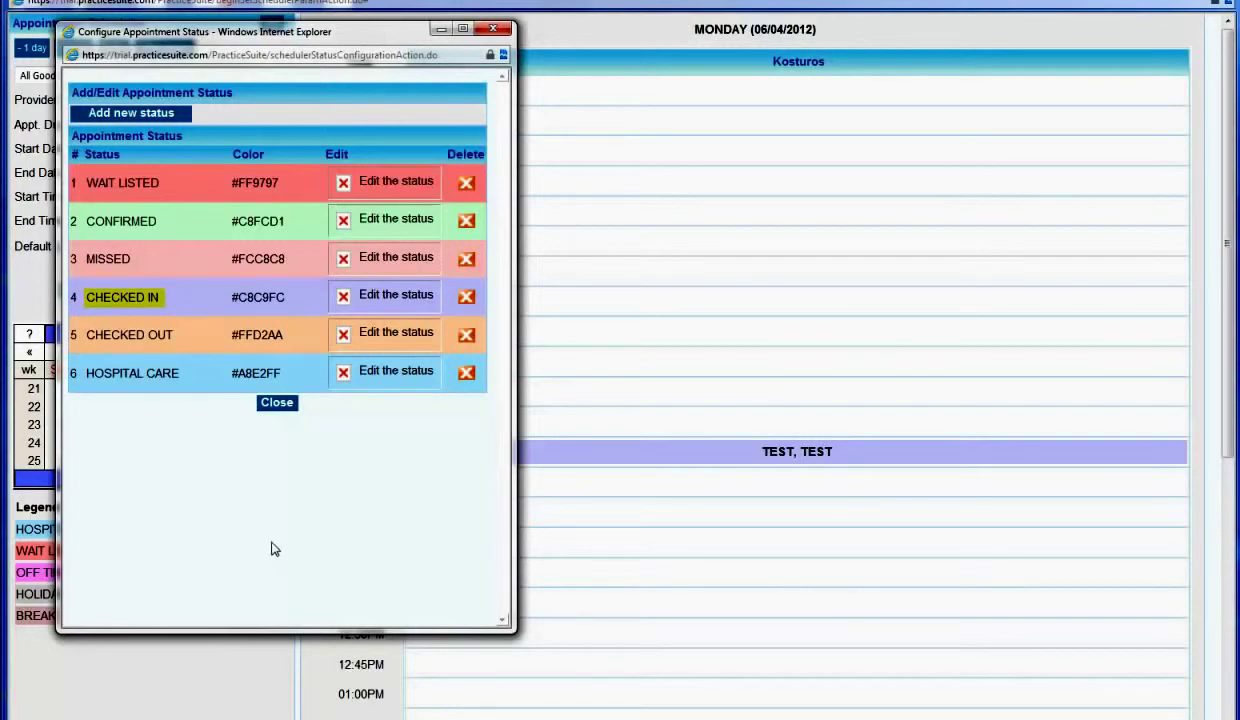
click(388, 300)
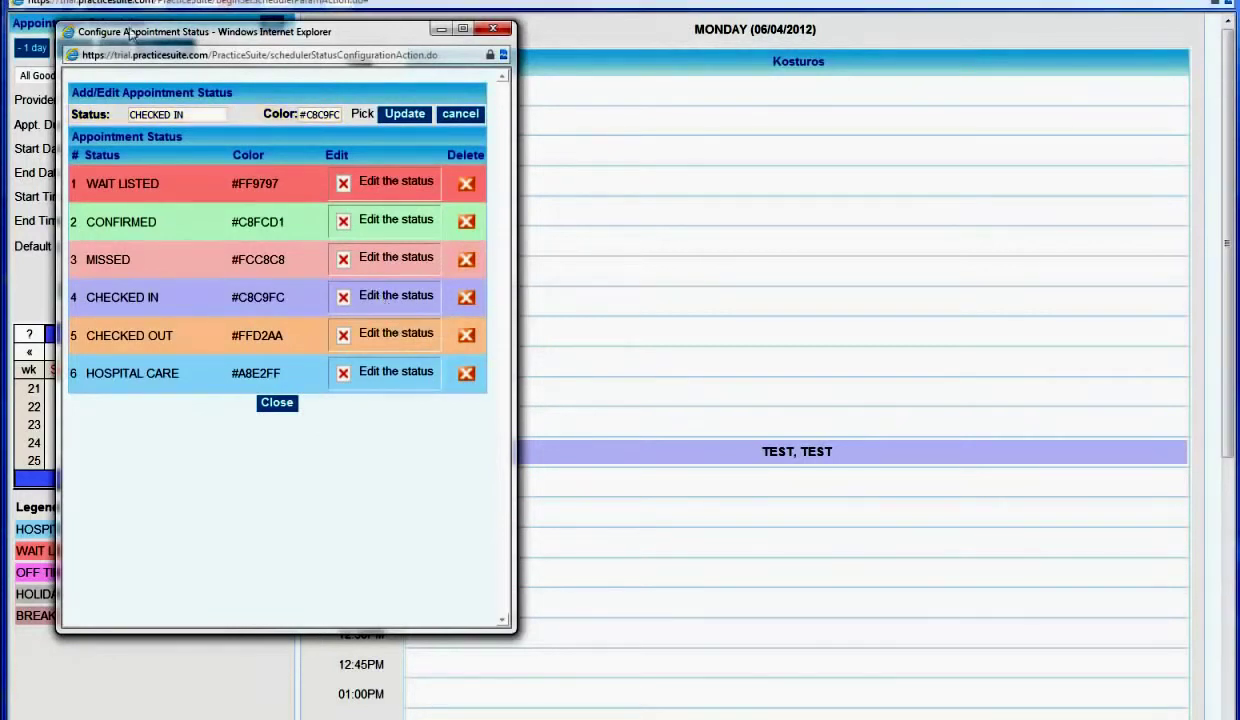
drag(190, 113, 131, 116)
text(WELCOMED)
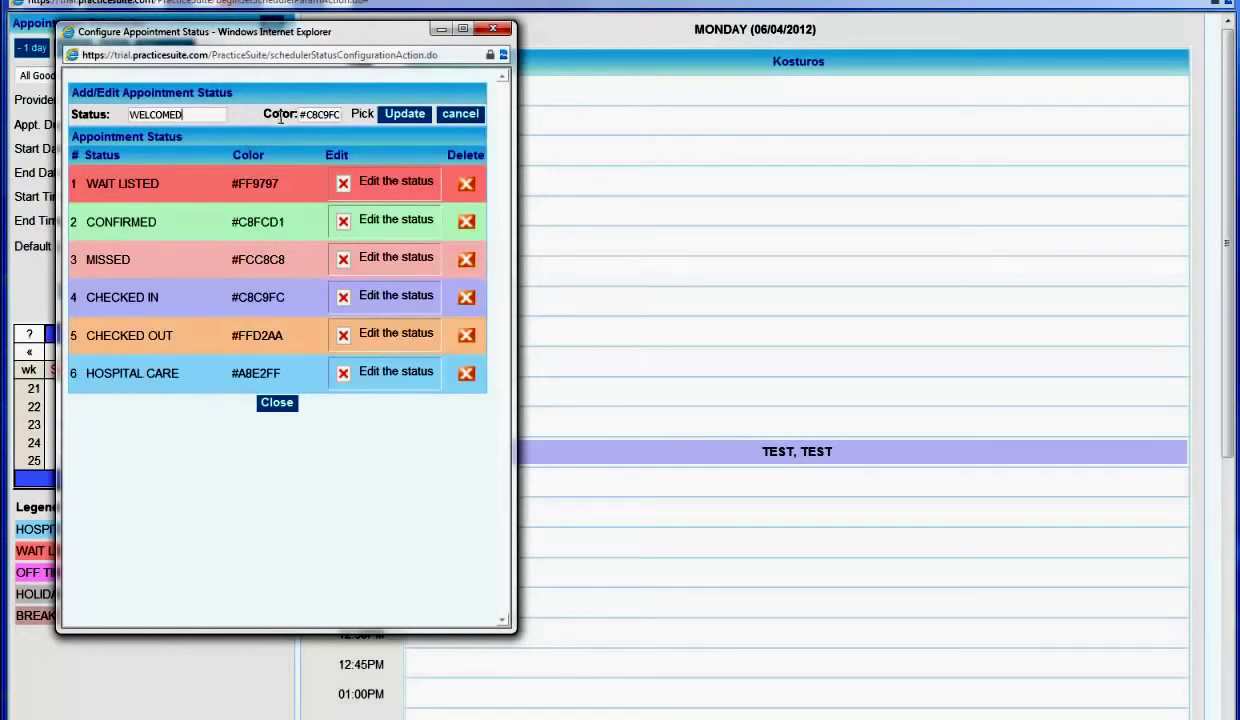
Pick the blue #0066FF for the WELCOMED status, update it and close the status configuration
click(364, 115)
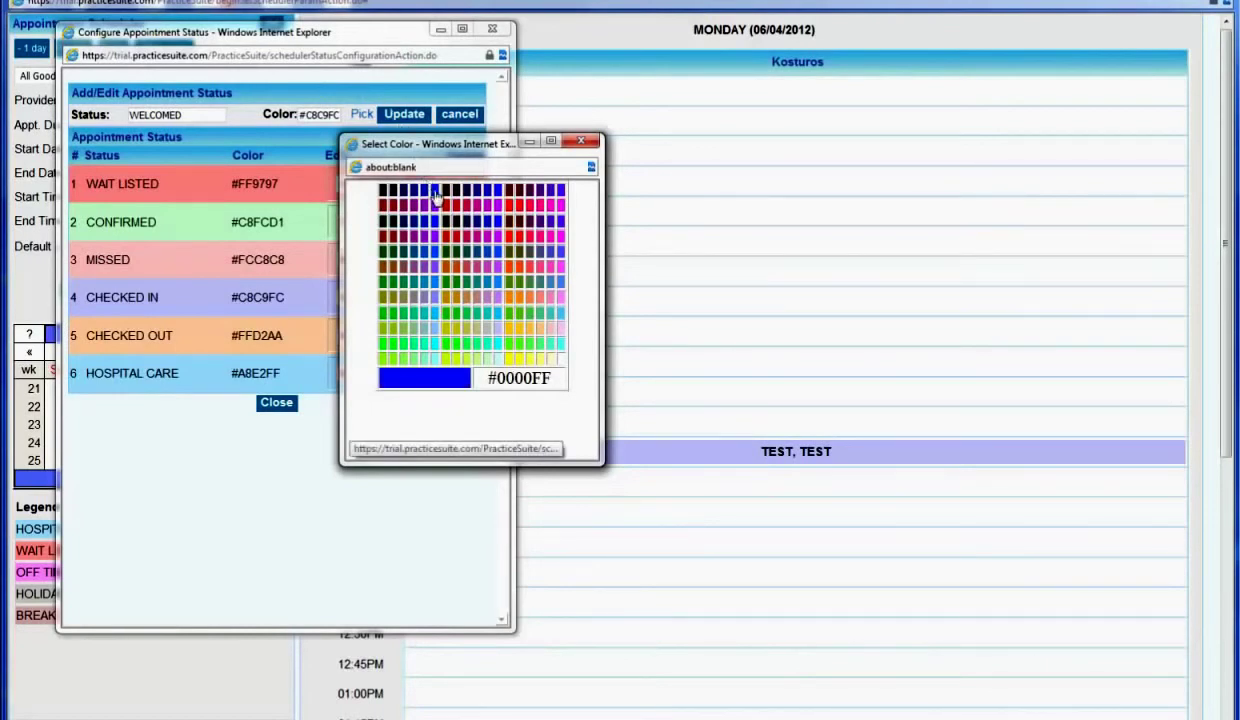
click(435, 257)
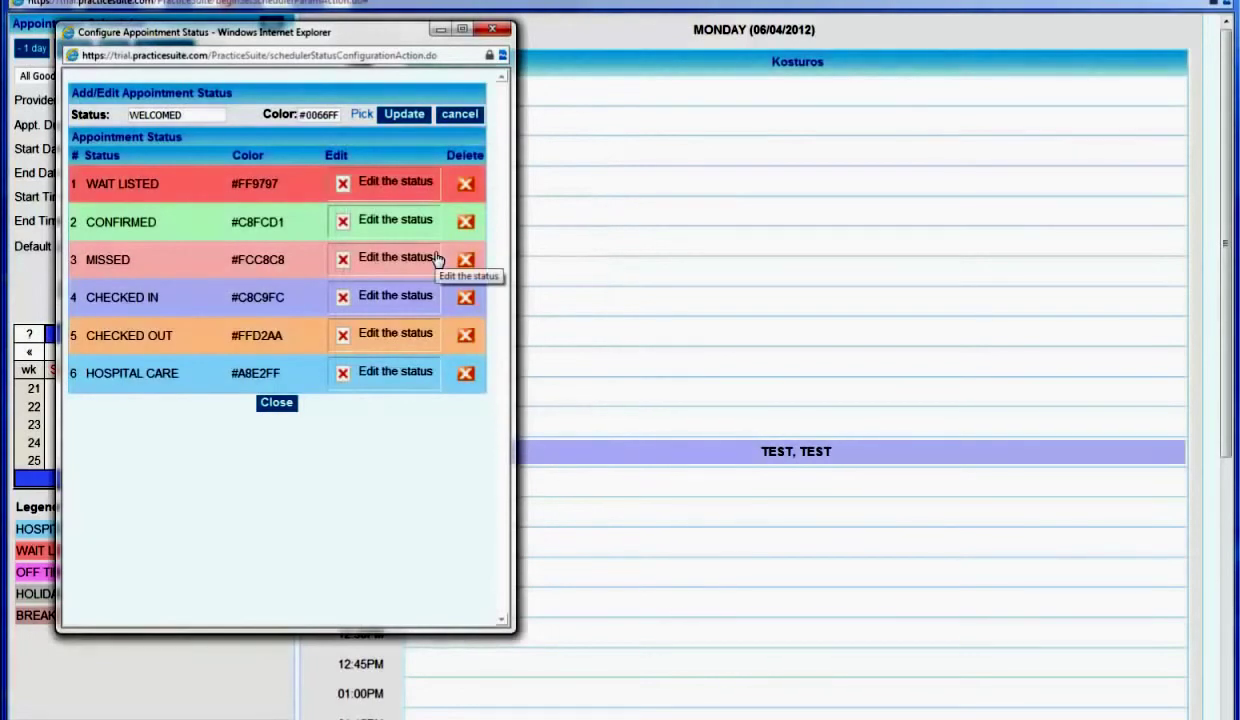
click(404, 114)
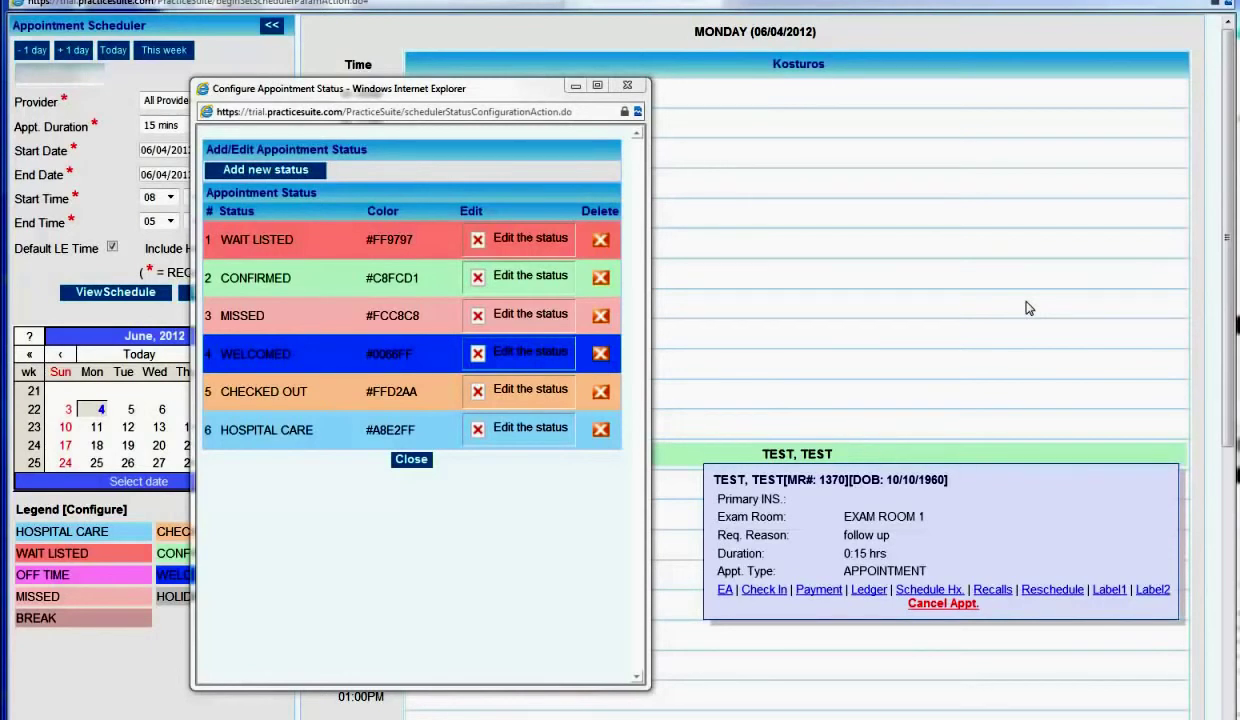
drag(528, 92, 450, 101)
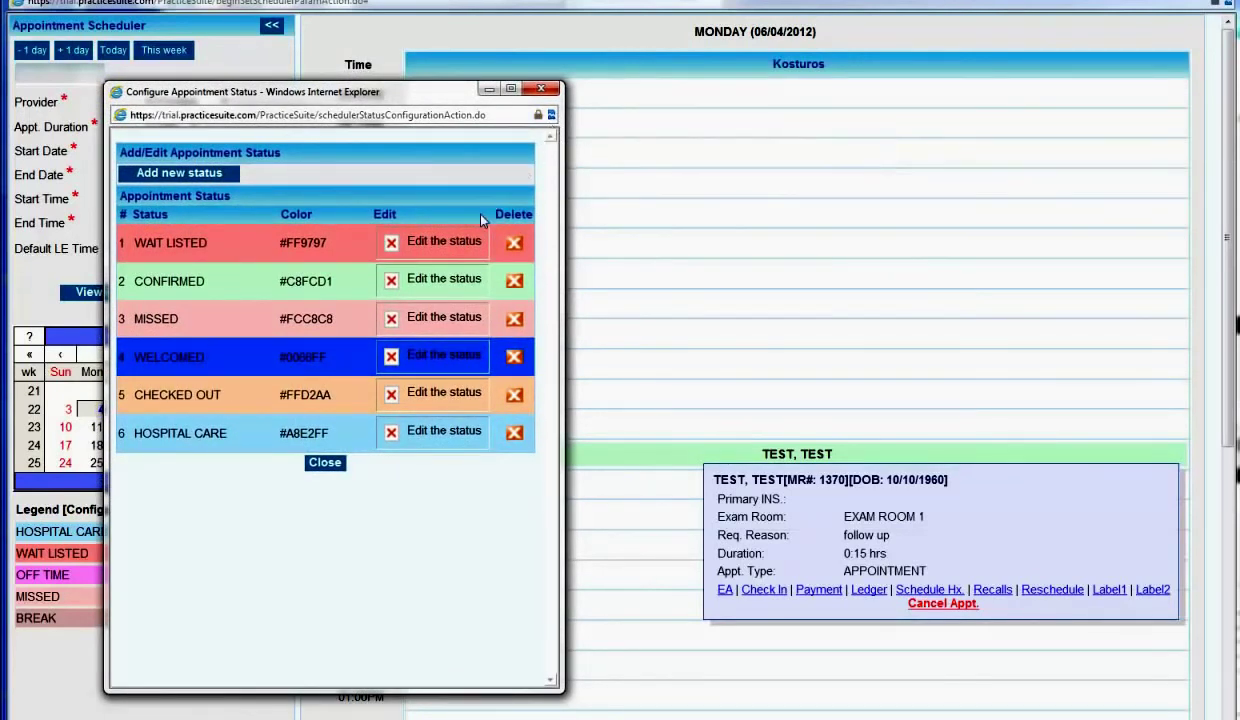
click(539, 89)
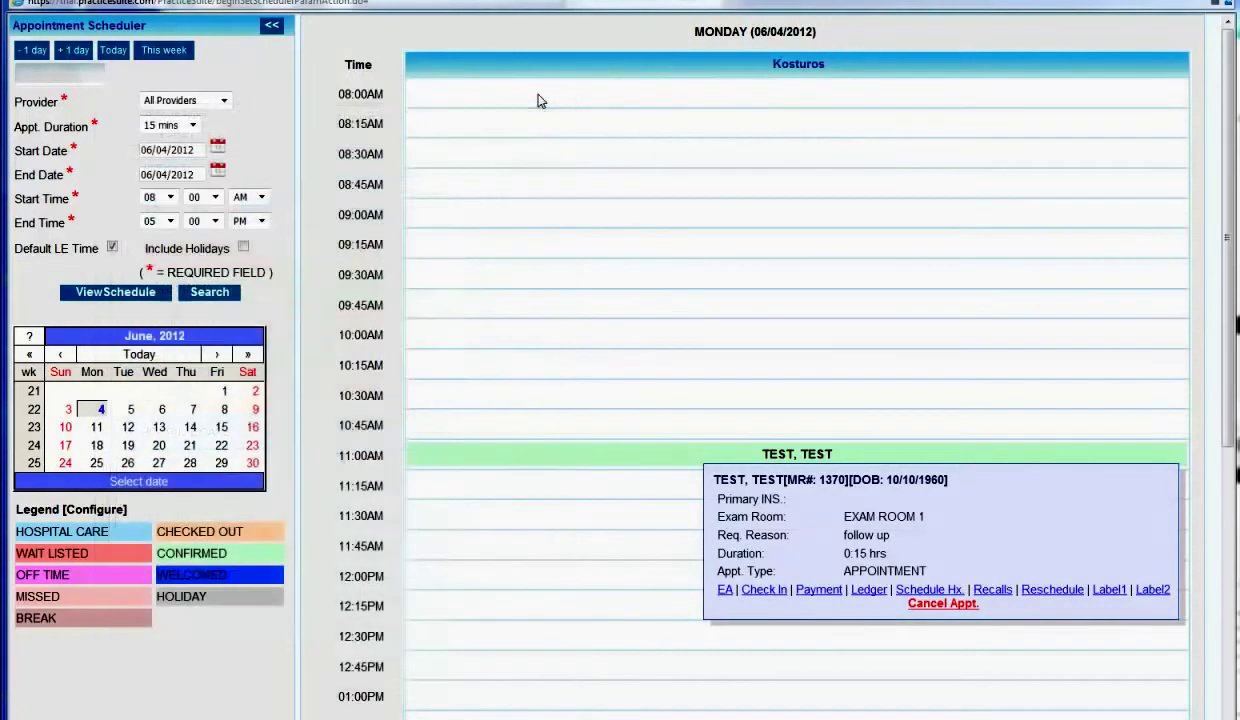
Reopen Monday's 11:00 AM appointment, set its schedule status to WELCOMED and save it
click(642, 462)
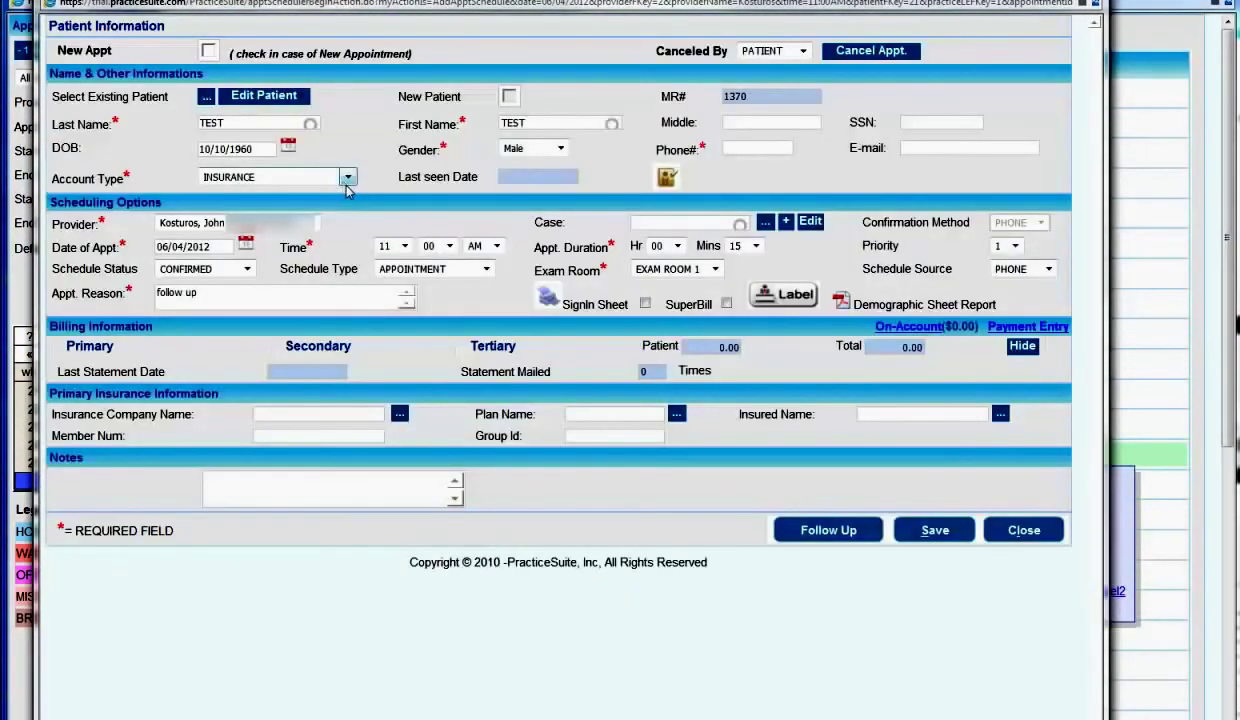
click(247, 269)
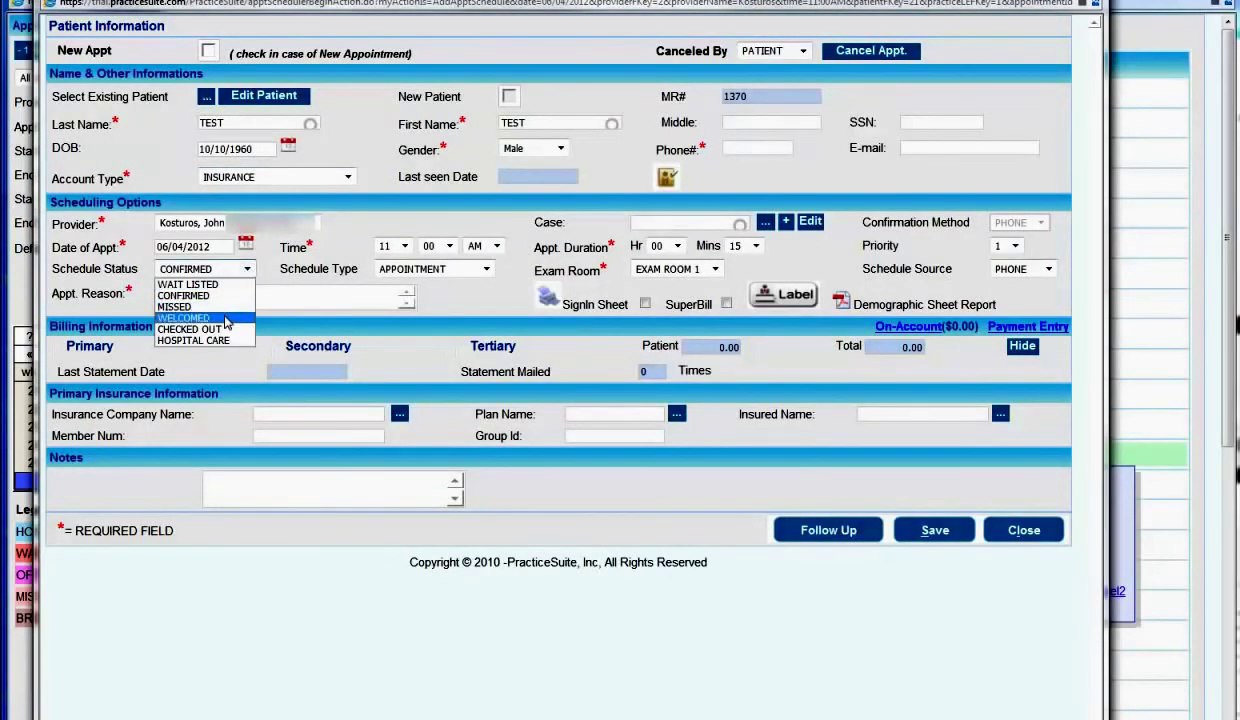
click(219, 317)
click(928, 530)
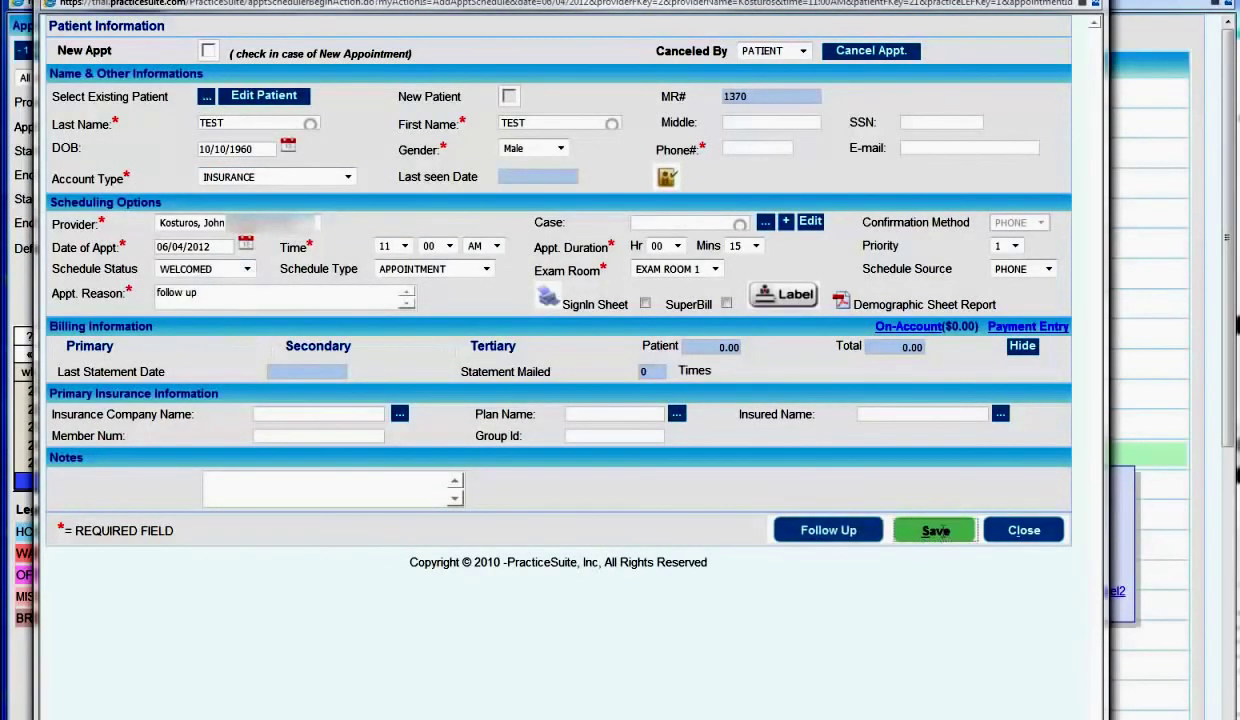